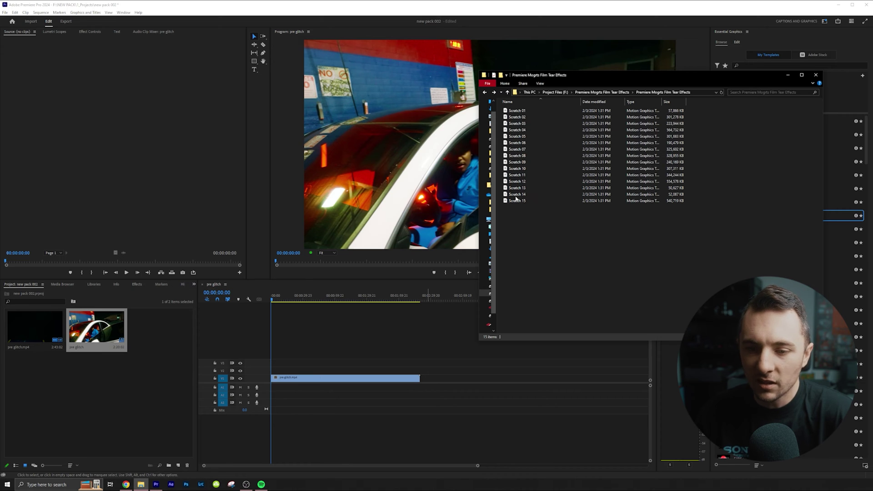
Install the Scratch 01–15 film-tear templates into Essential Graphics and place one above the clip.
drag(530, 241, 523, 109)
drag(586, 78, 397, 85)
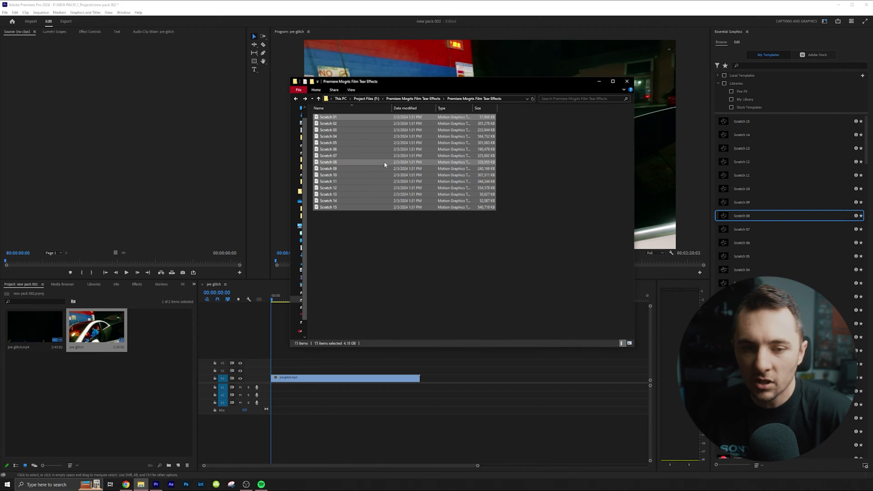
drag(385, 165, 842, 184)
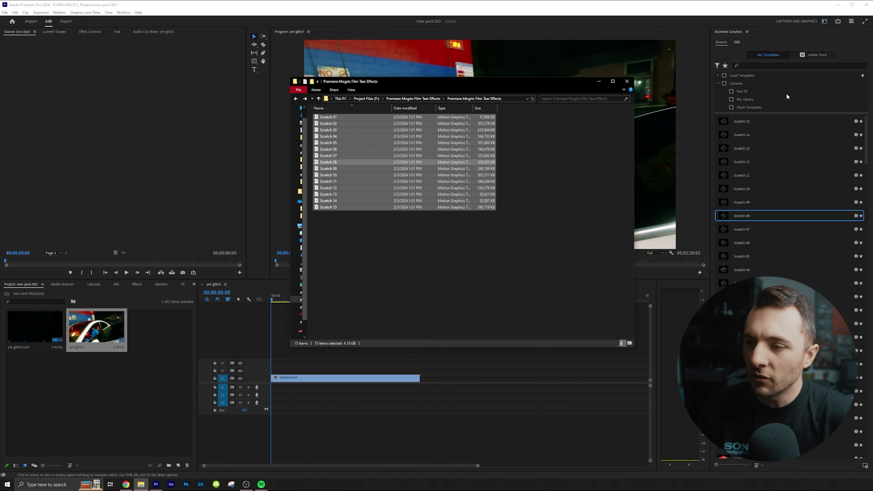
click(804, 63)
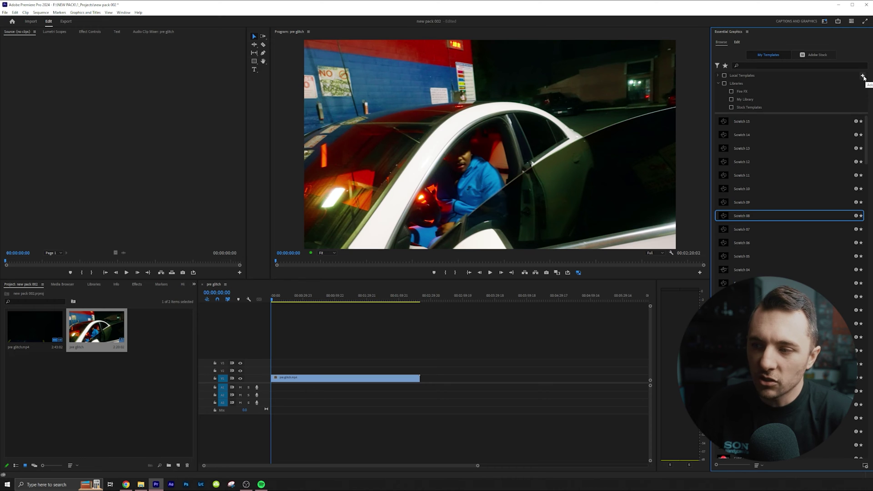
drag(773, 310, 425, 371)
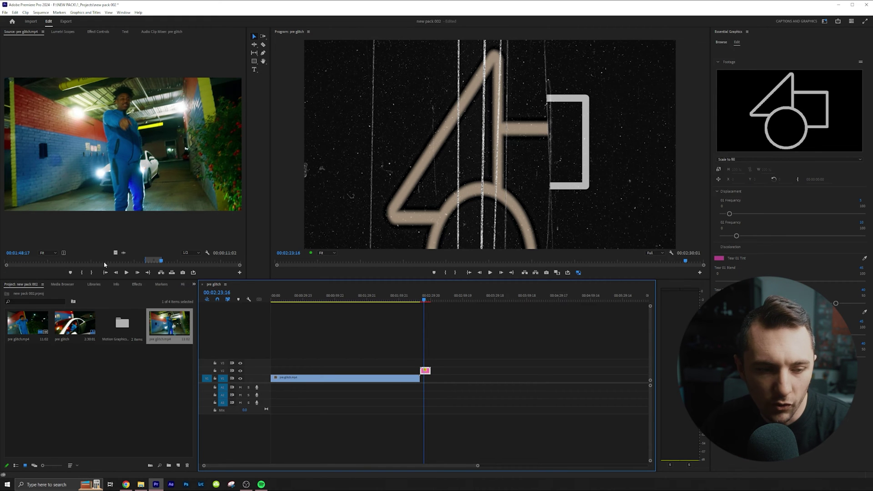
Load pre glitch.mp4 into the Scratch template's Footage slot and play back the tear effect.
drag(179, 330, 789, 119)
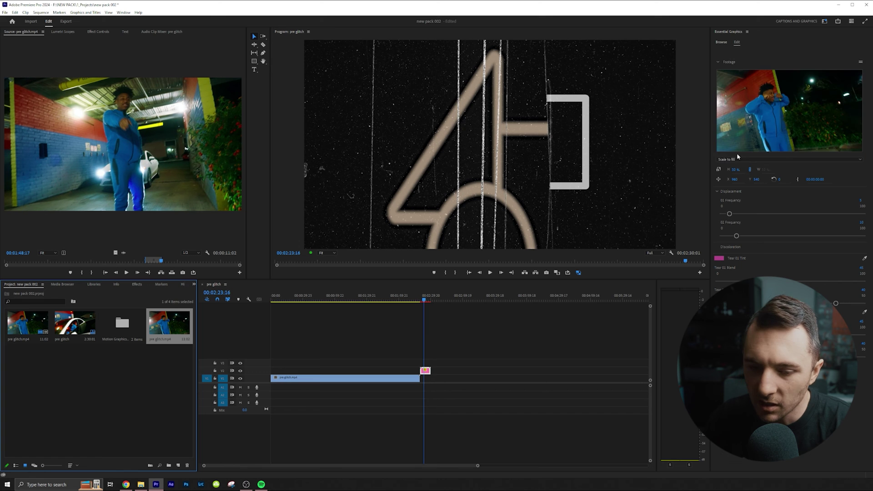
click(421, 298)
key(space)
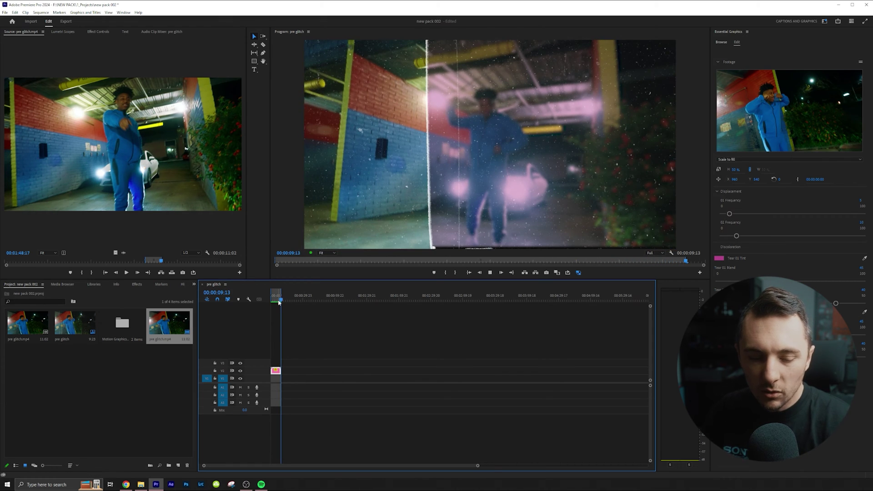
At about 00:00:06:08, set Tear 01 Blend to 84 and Tear 02 Blend to 78.
click(278, 300)
click(278, 300)
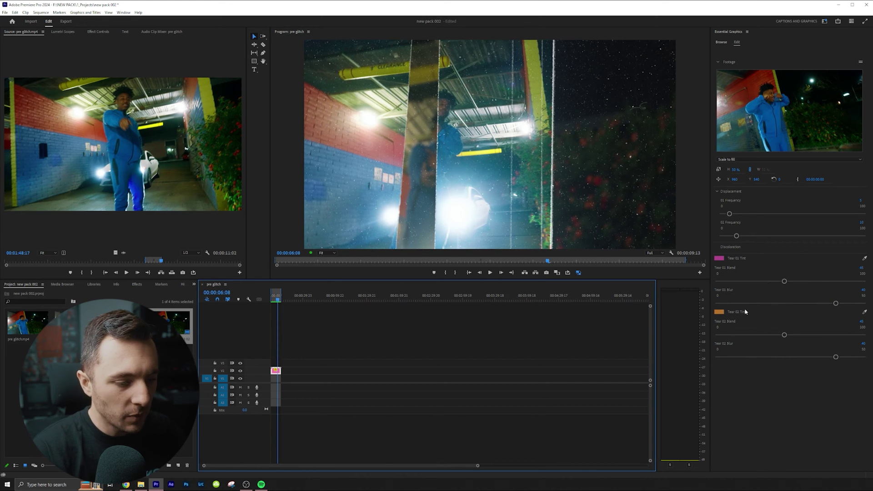
drag(784, 283, 677, 283)
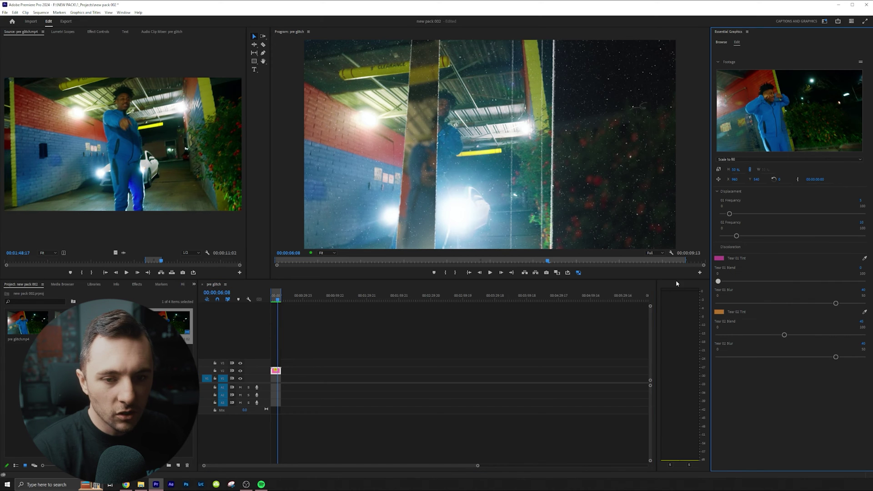
drag(699, 337, 682, 338)
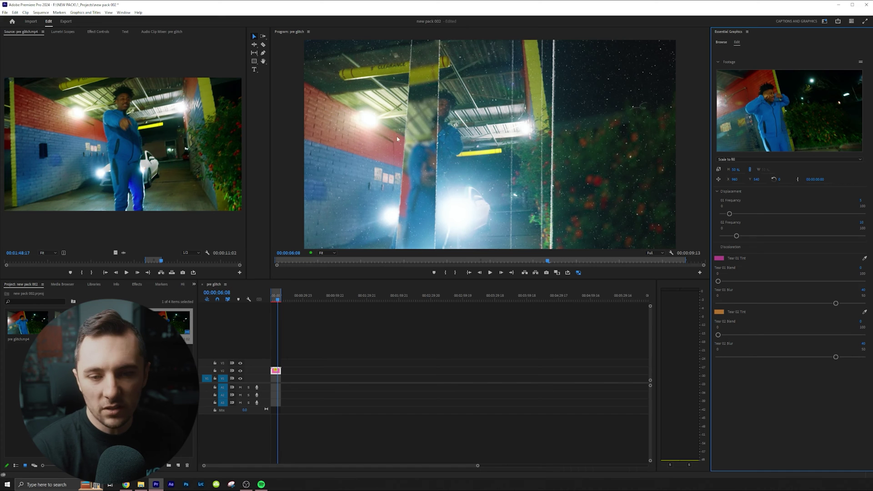
drag(822, 337, 831, 335)
drag(832, 281, 840, 281)
click(719, 259)
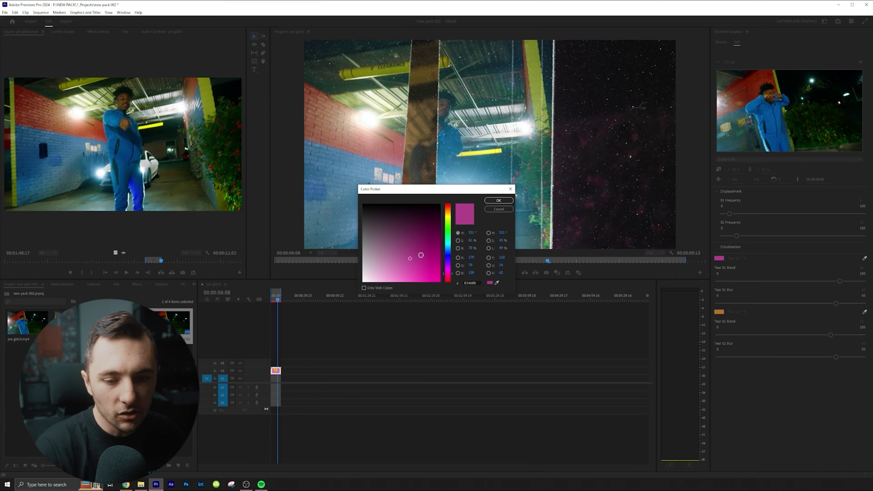
Tint Tear 01 a light sky blue in the Color Picker.
mouse_move(450, 250)
mouse_down()
mouse_move(450, 205)
mouse_move(449, 257)
mouse_up()
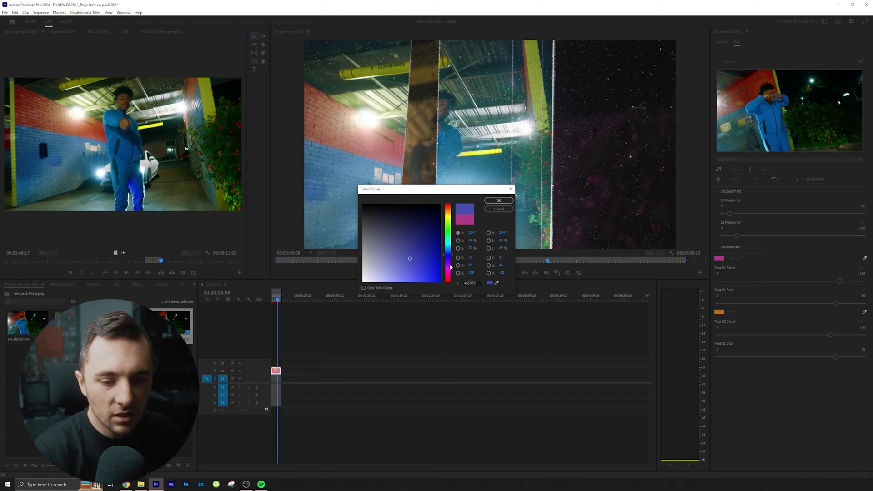
drag(410, 258, 449, 250)
click(424, 269)
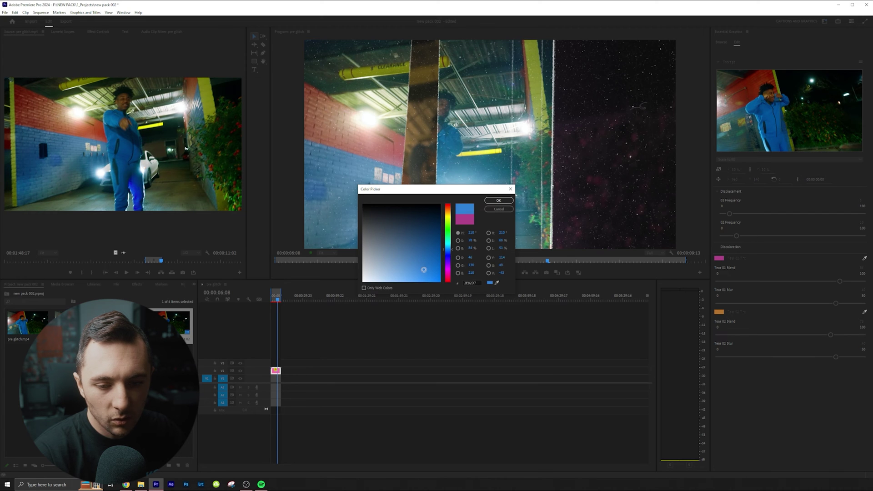
click(498, 200)
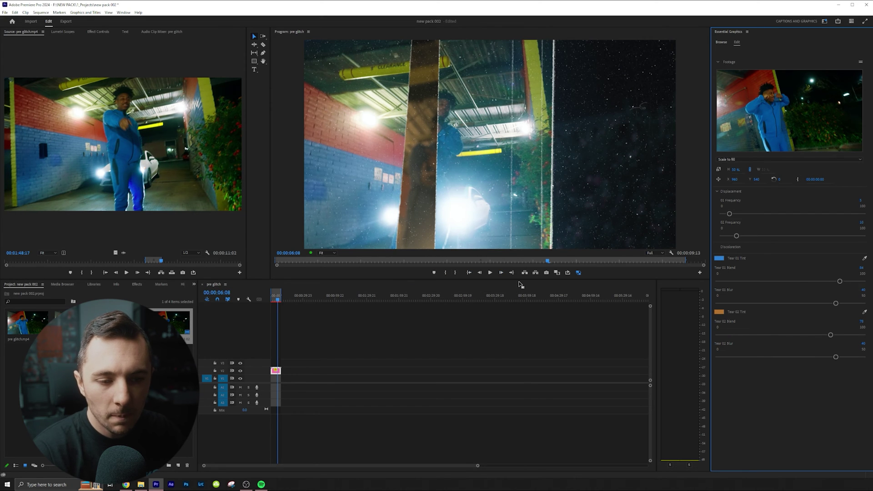
Change Tear 02's orange tint to a dark red.
click(715, 313)
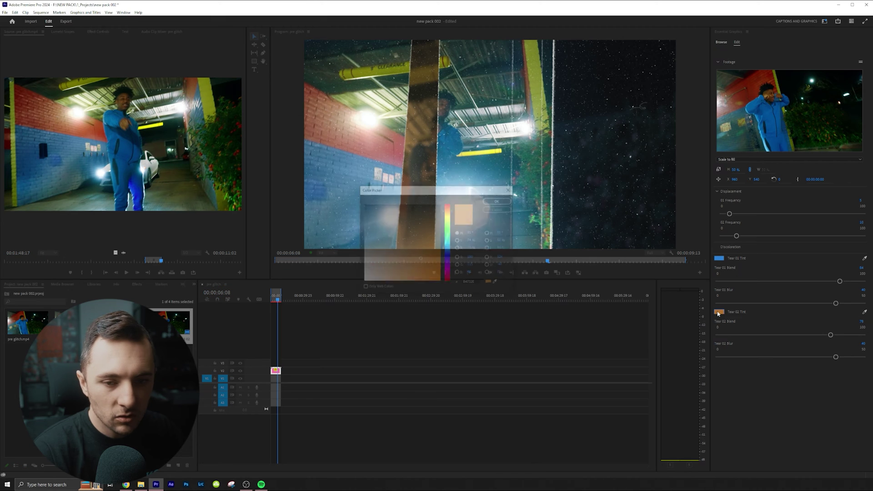
drag(448, 214, 449, 204)
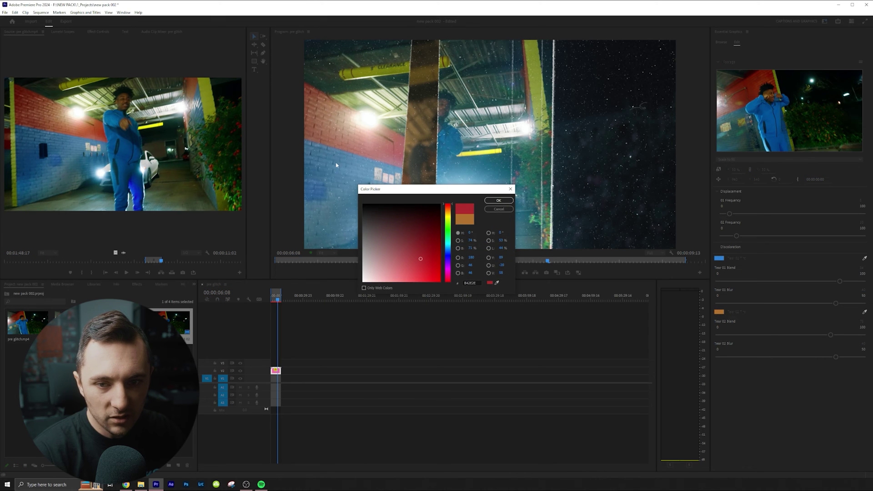
drag(430, 260, 431, 271)
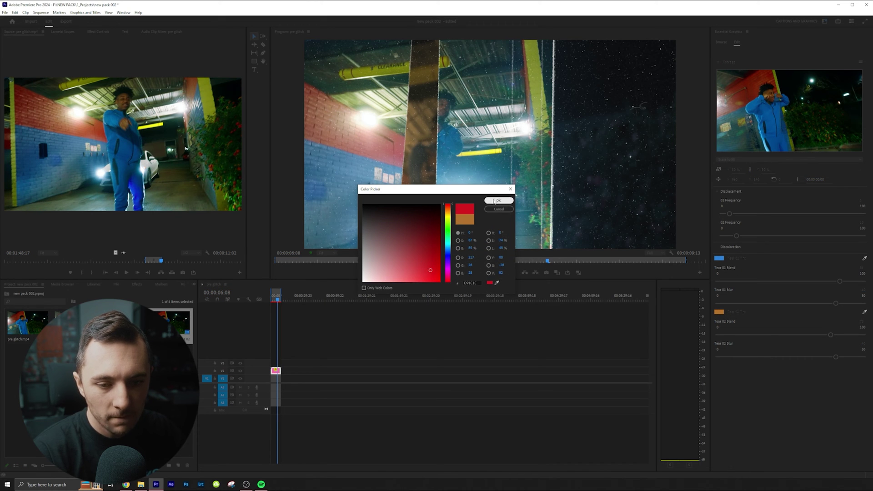
click(498, 201)
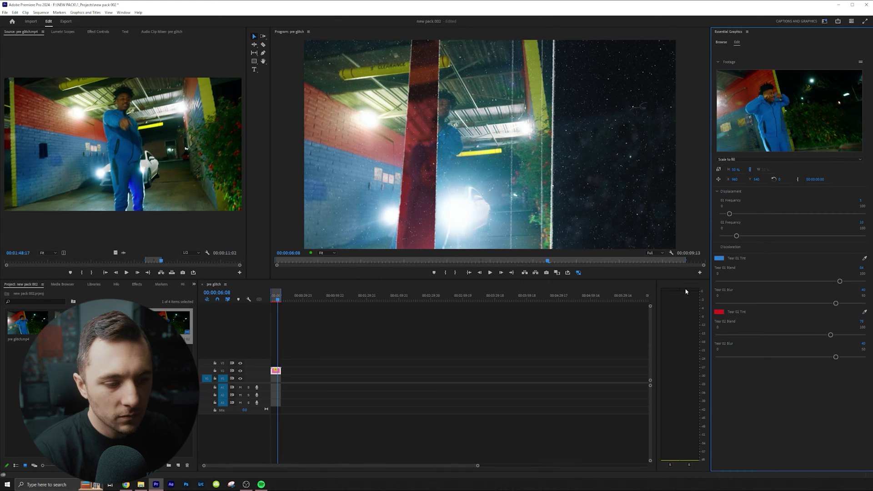
Push Tear 02 Blend to 100, set Tear 02 blur to about 19, and adjust 01 Frequency.
drag(832, 335, 863, 335)
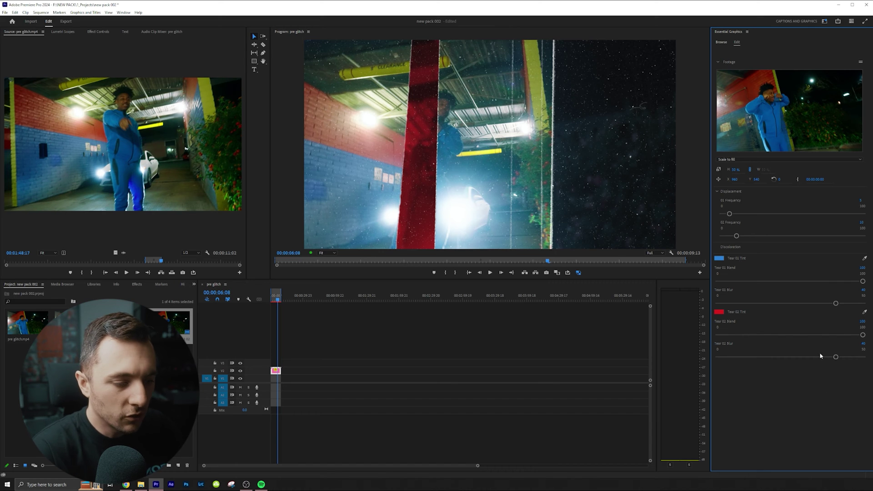
drag(847, 358, 853, 357)
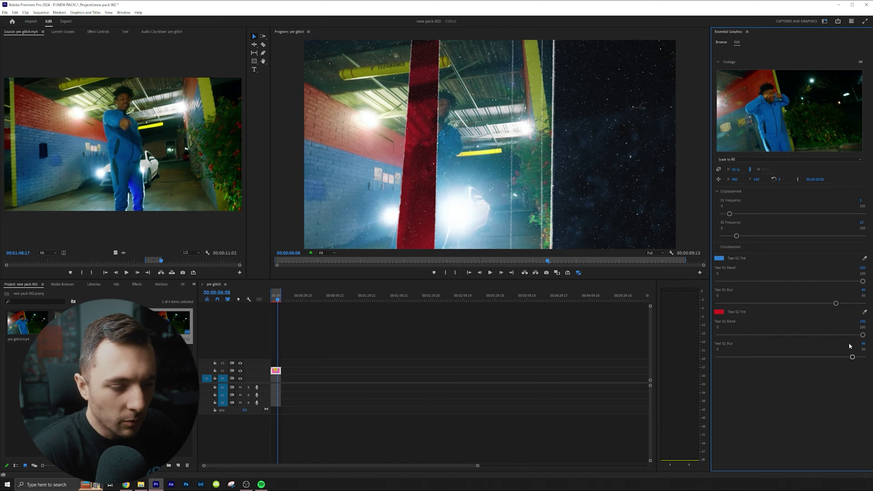
drag(843, 305, 853, 305)
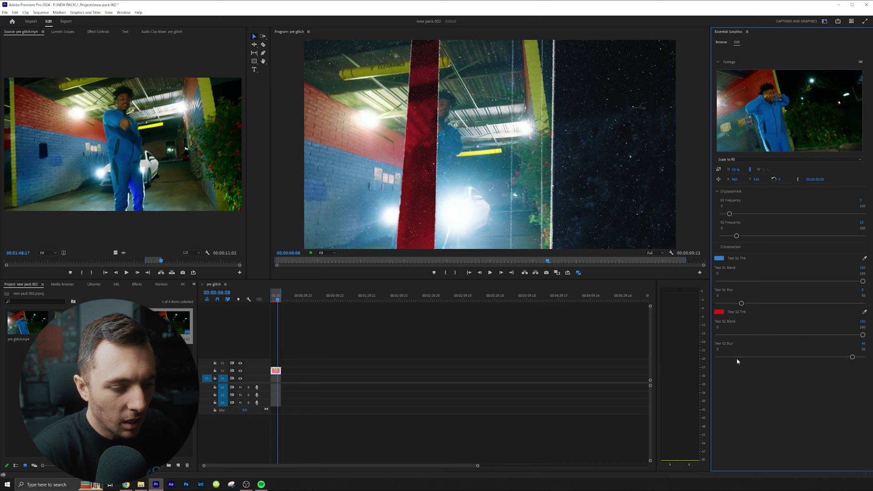
drag(745, 358, 739, 357)
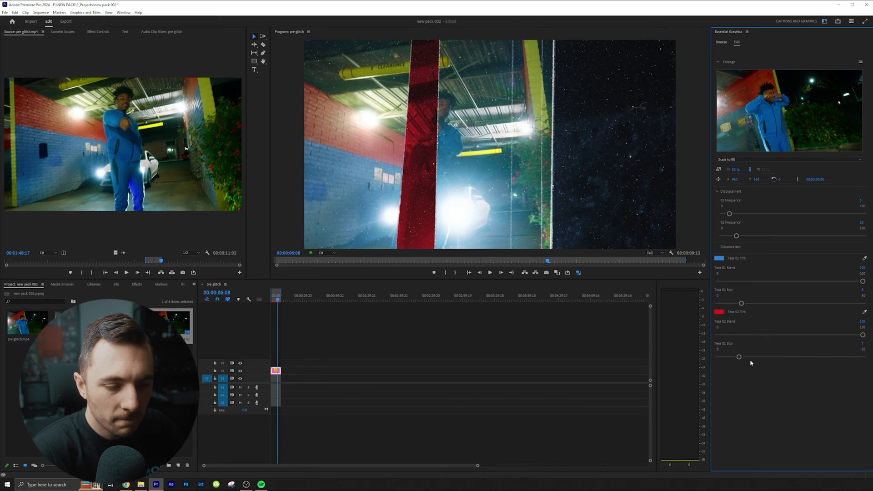
click(773, 358)
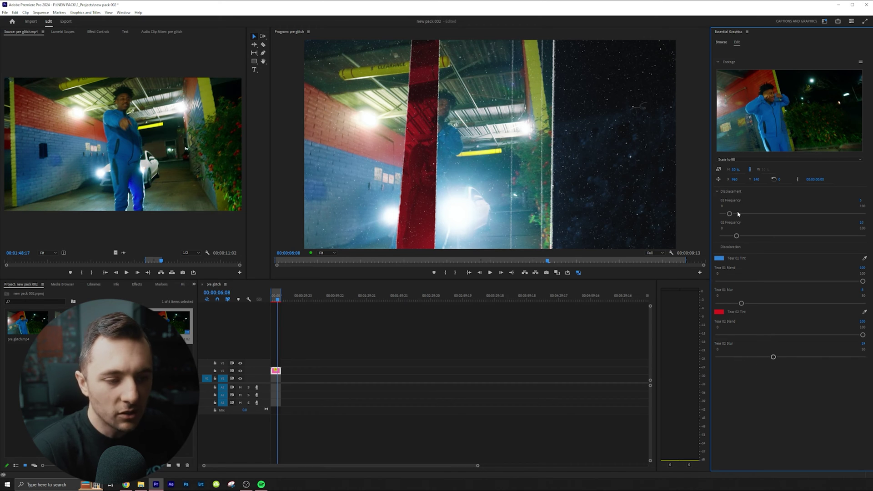
mouse_move(730, 214)
mouse_down()
mouse_move(754, 215)
mouse_move(738, 216)
mouse_up()
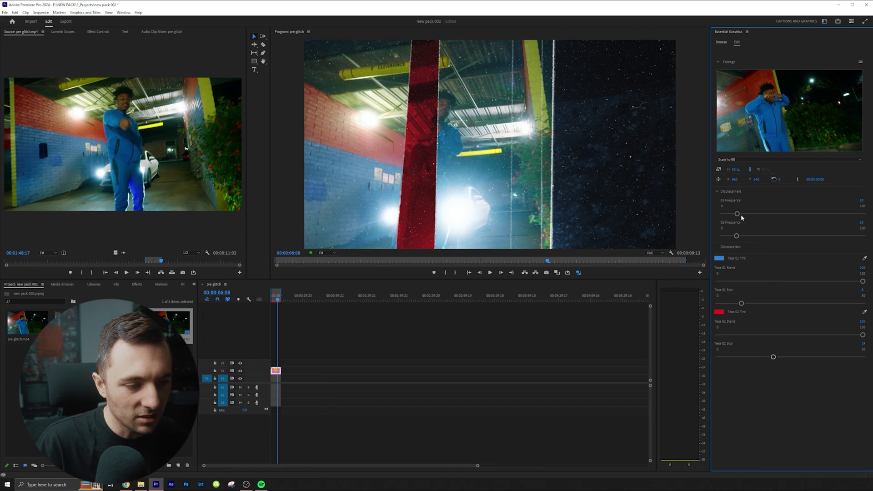
drag(743, 218, 746, 236)
Review playback, then drop a Scratch 14 template on an upper track above the footage.
click(338, 351)
key(space)
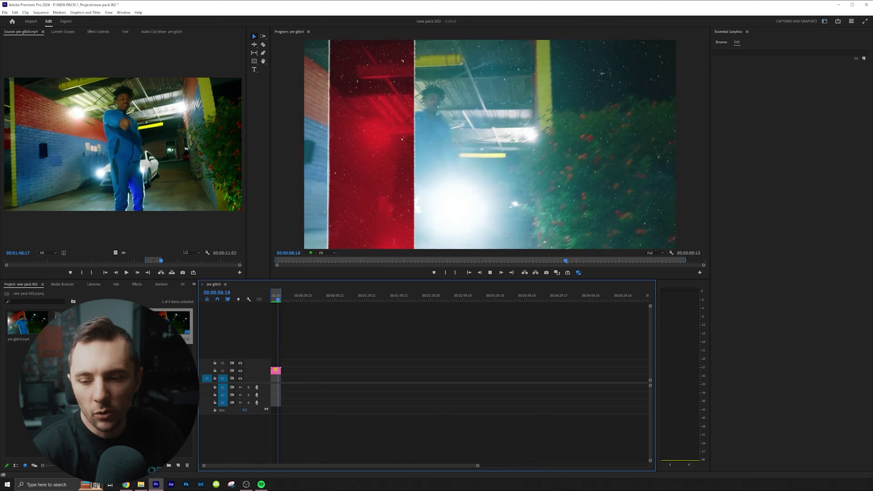
drag(119, 262, 105, 265)
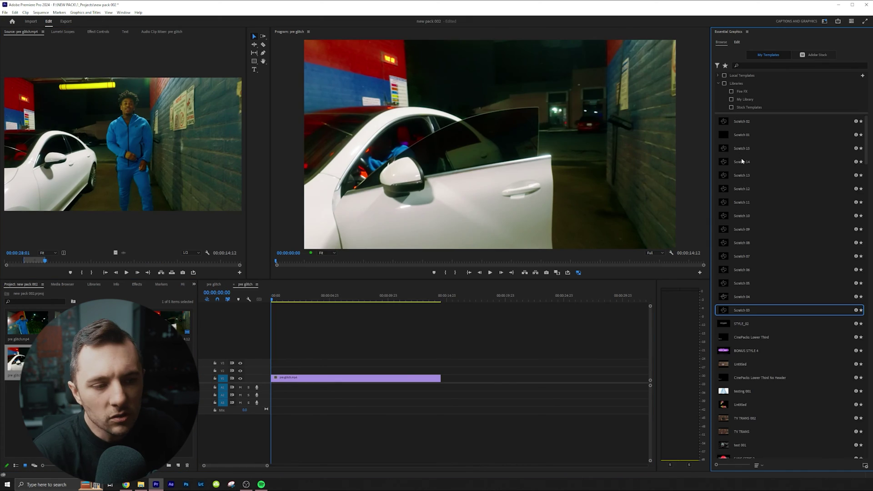
drag(741, 162, 499, 358)
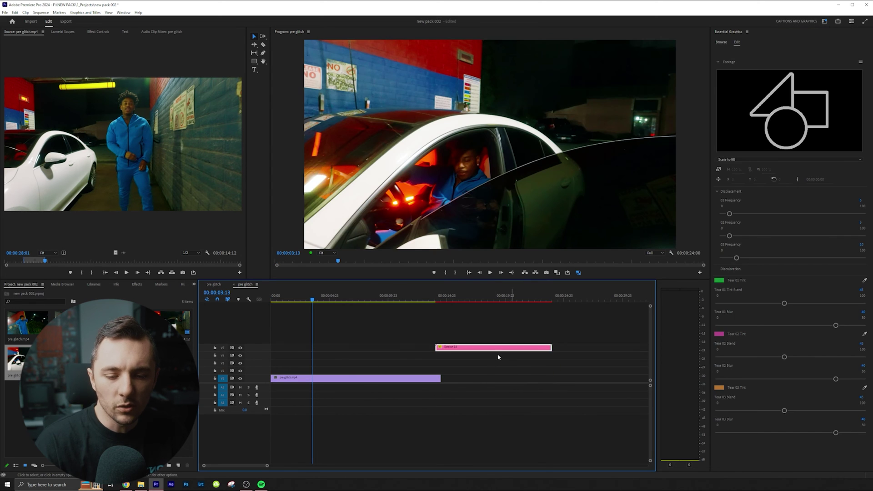
click(429, 140)
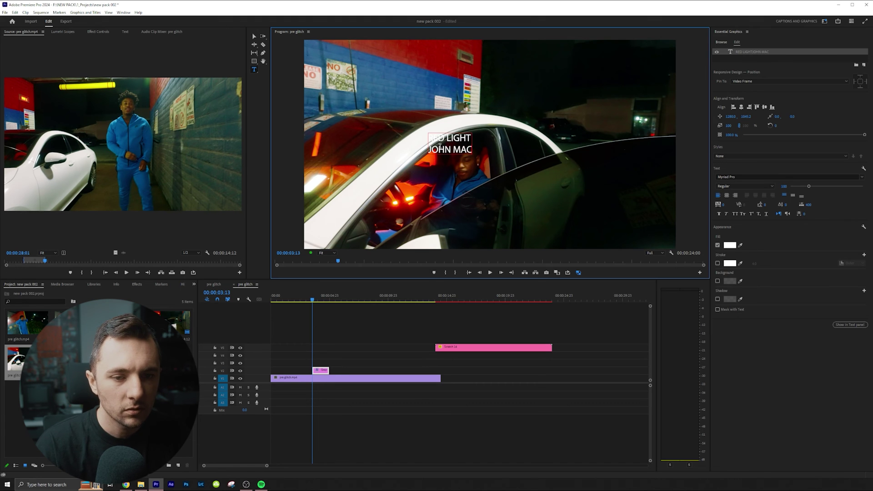
key(ctrl+z)
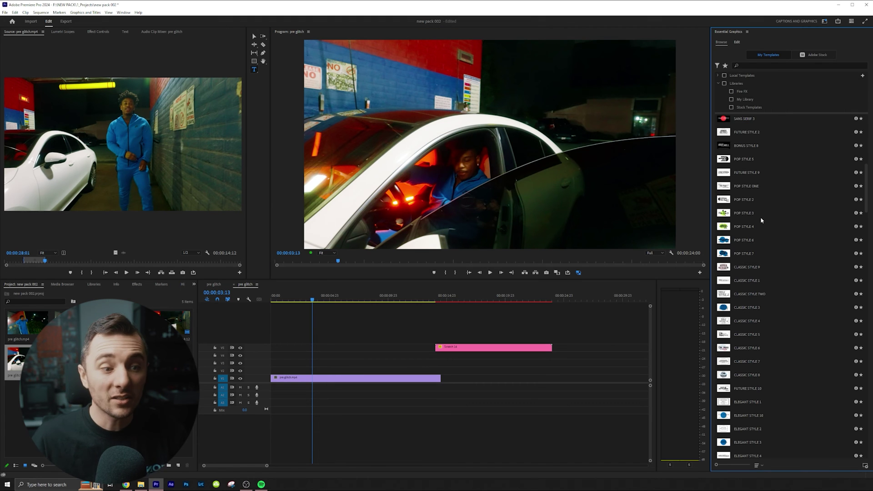
Add the FUTURE STYLE 9 title to the video's end, reading RED LIGHT with background hidden.
drag(755, 172, 272, 363)
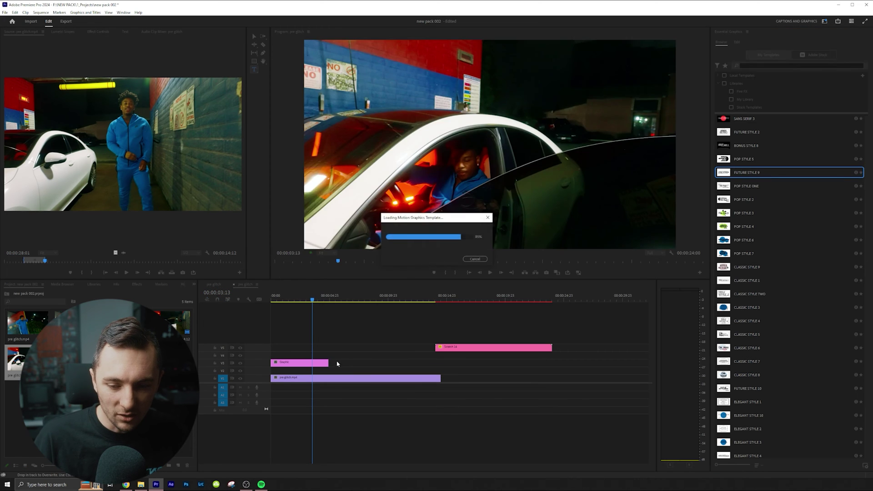
drag(327, 362, 441, 362)
double_click(431, 145)
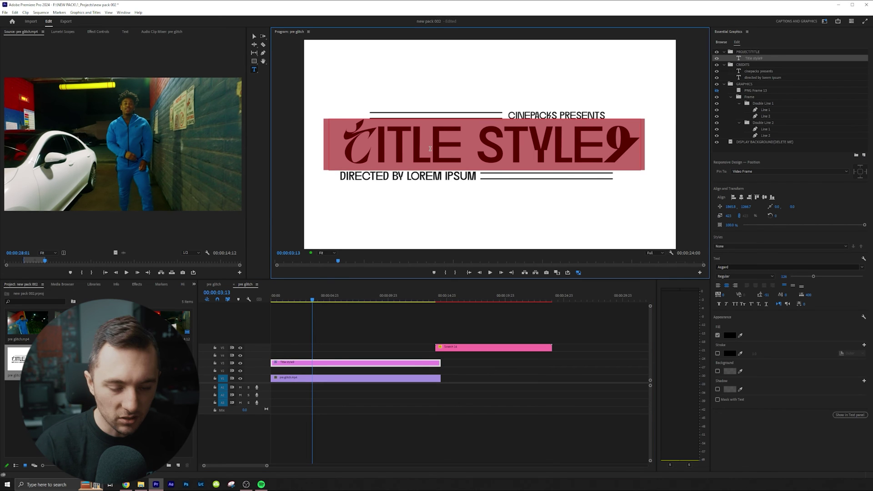
text(RED LIGHT)
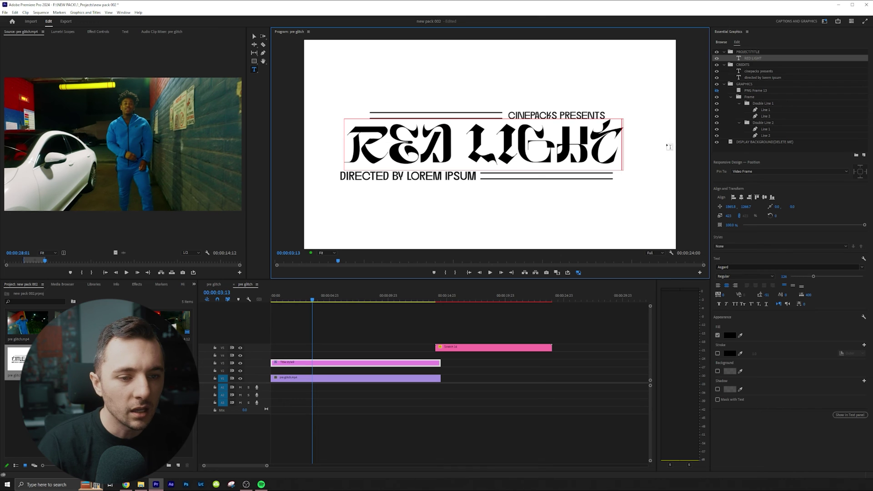
click(717, 142)
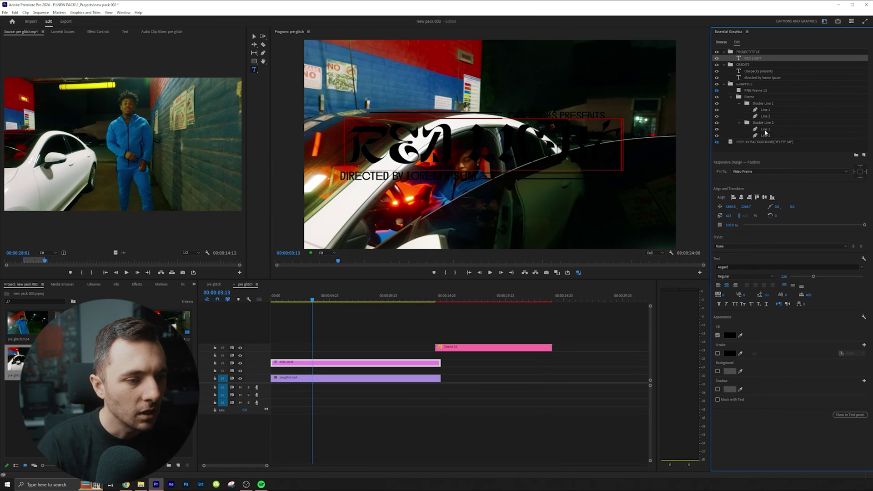
Apply the Tint effect to the RED LIGHT title clip.
click(430, 348)
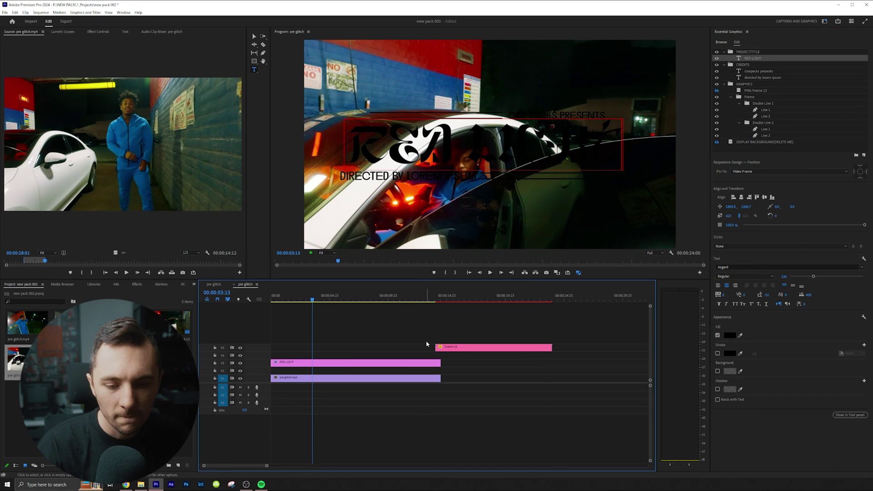
click(135, 284)
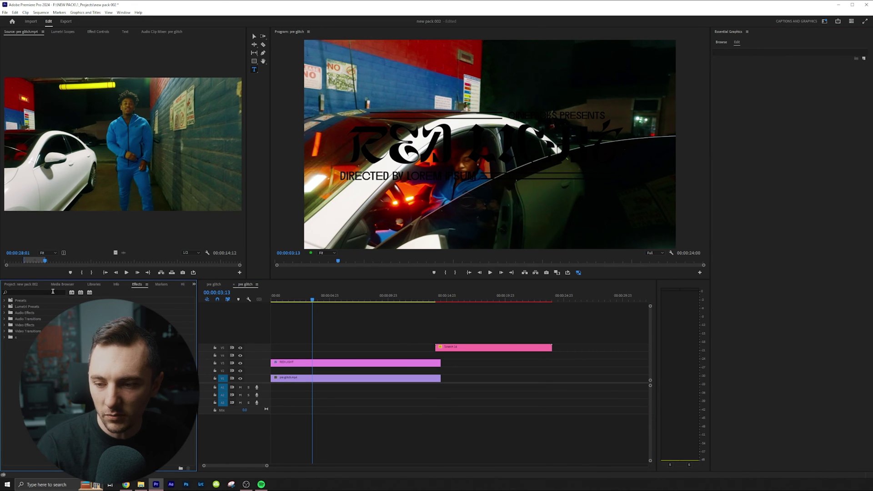
click(53, 291)
text(tint)
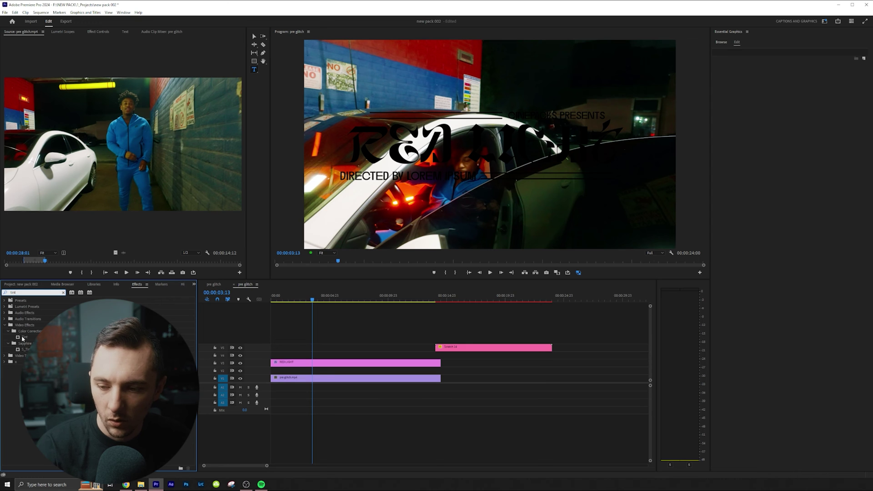
drag(22, 339, 327, 364)
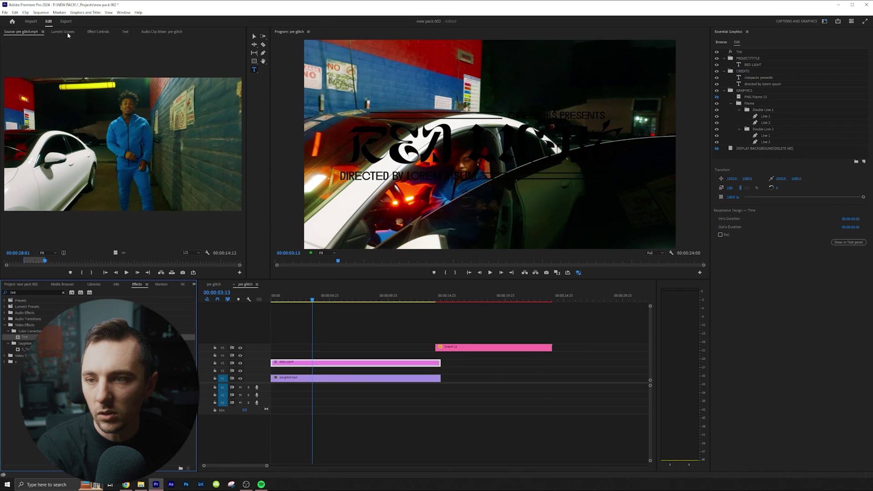
Set the Tint effect's Map To colour to white in Effect Controls.
click(97, 32)
click(77, 121)
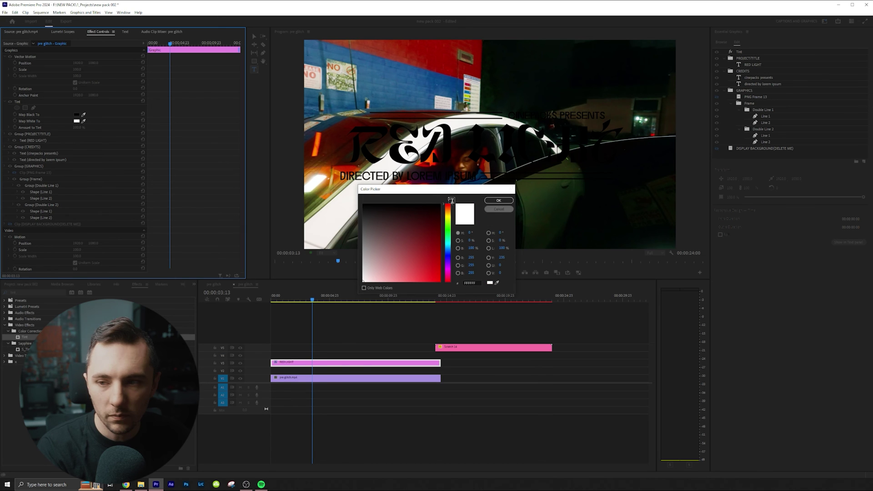
click(498, 200)
click(77, 115)
click(393, 271)
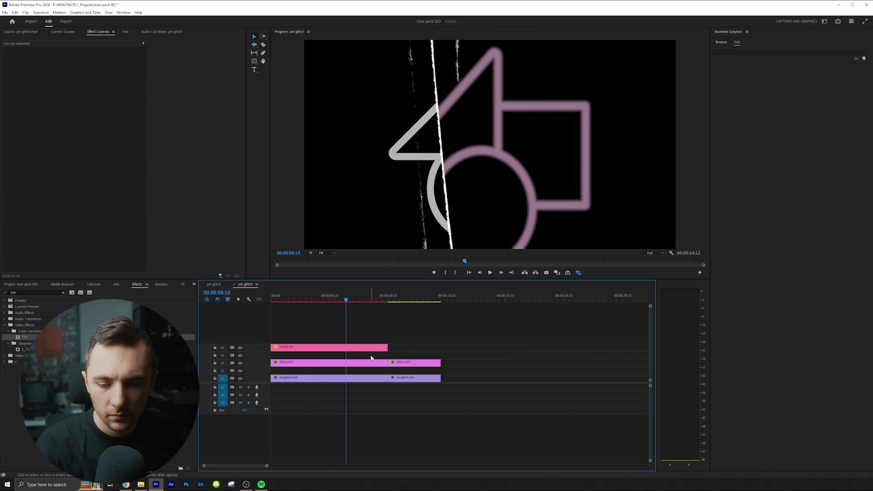
drag(364, 355, 368, 380)
Nest the title and video clips as Nested Sequence 01 and reveal it in the Project bin.
key(ctrl+shift+n)
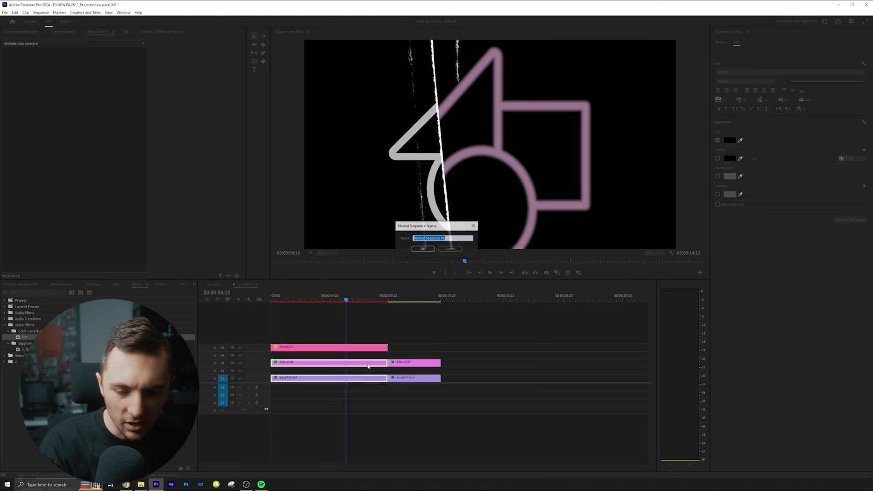
key(Return)
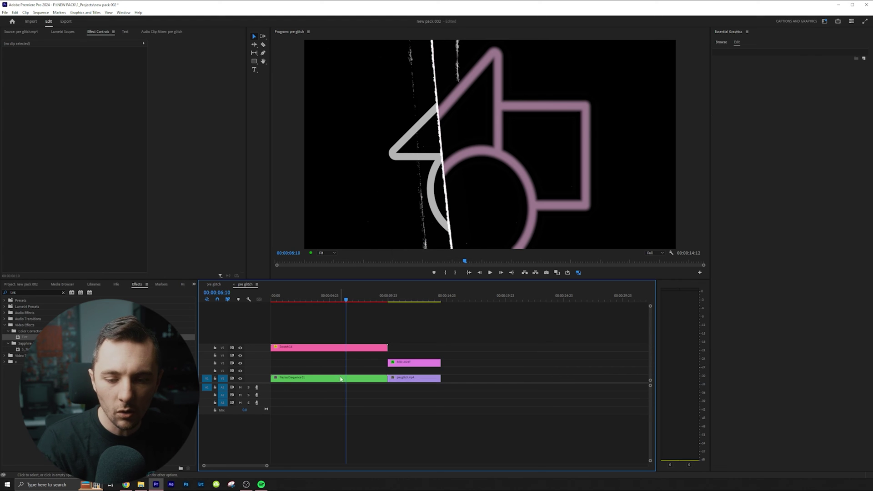
click(342, 347)
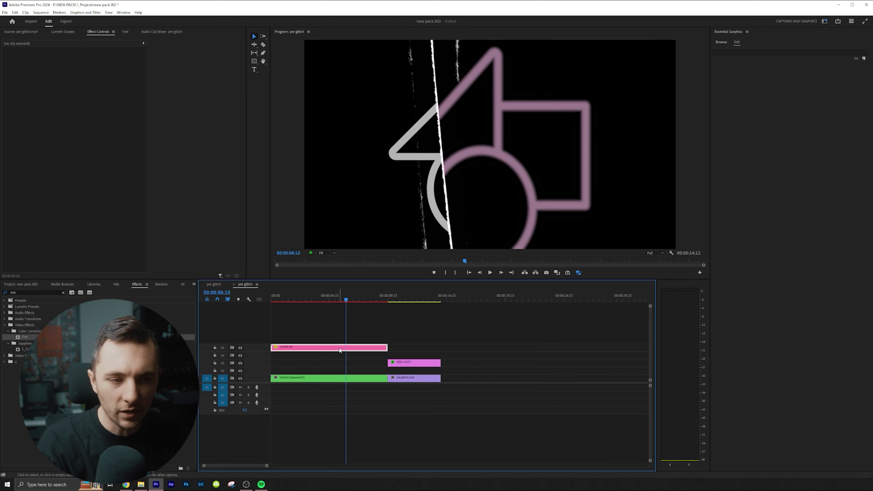
right_click(318, 378)
click(328, 354)
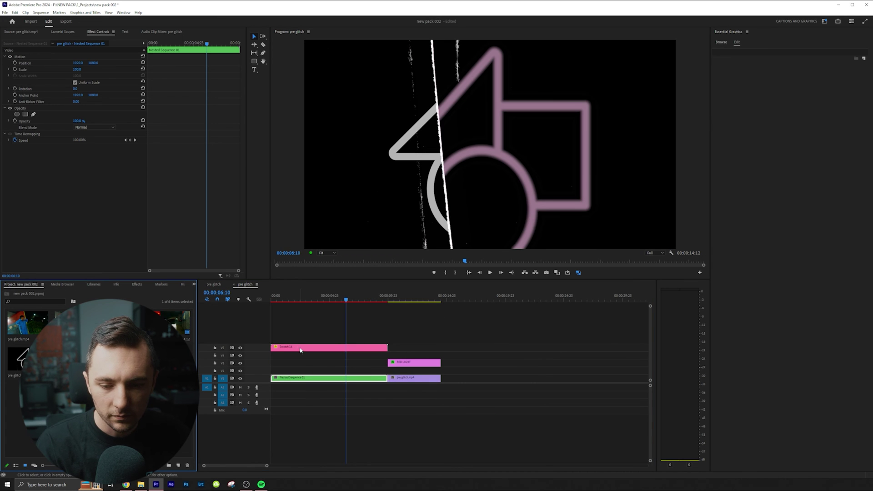
Load Nested Sequence 01 into Scratch 14's Footage slot and return to the sequence start.
click(300, 347)
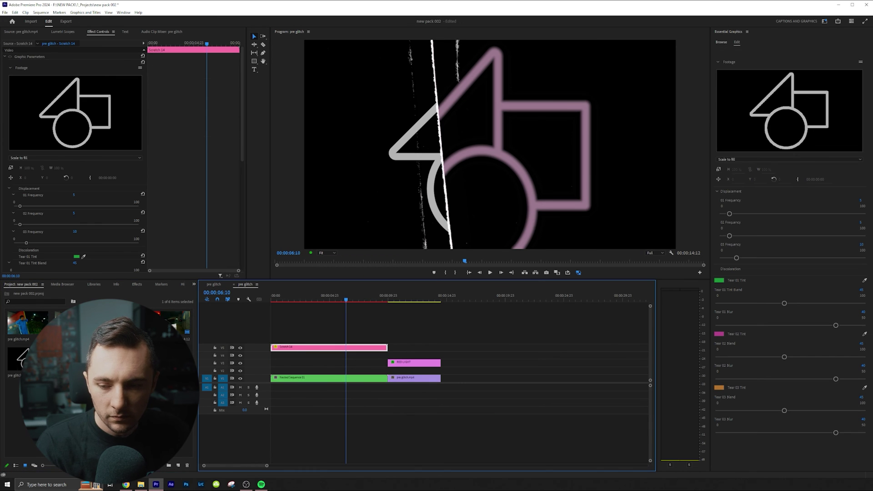
drag(314, 378, 804, 131)
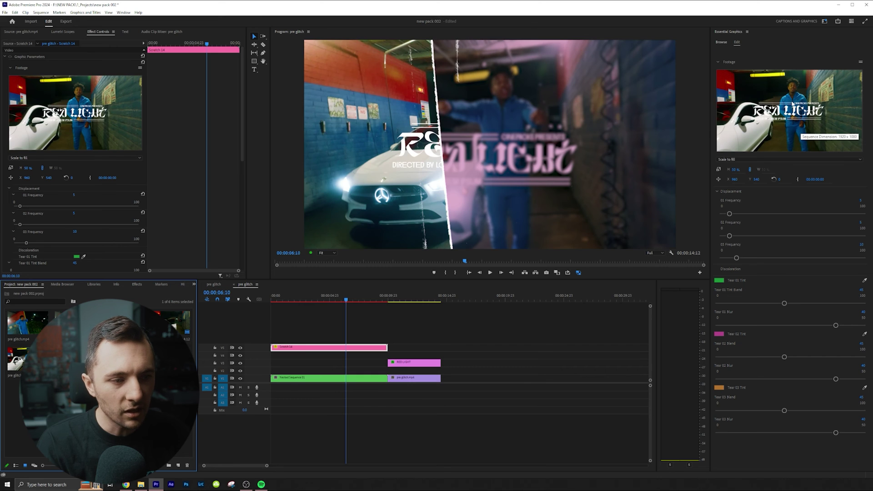
click(232, 327)
key(Home)
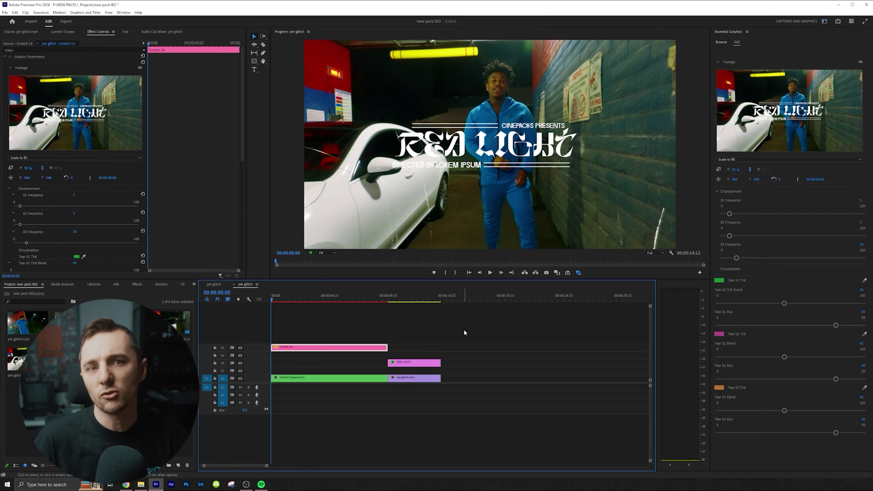
Turn off V1 inside Nested Sequence 01, then preview the tear in pre glitch around four seconds.
double_click(334, 380)
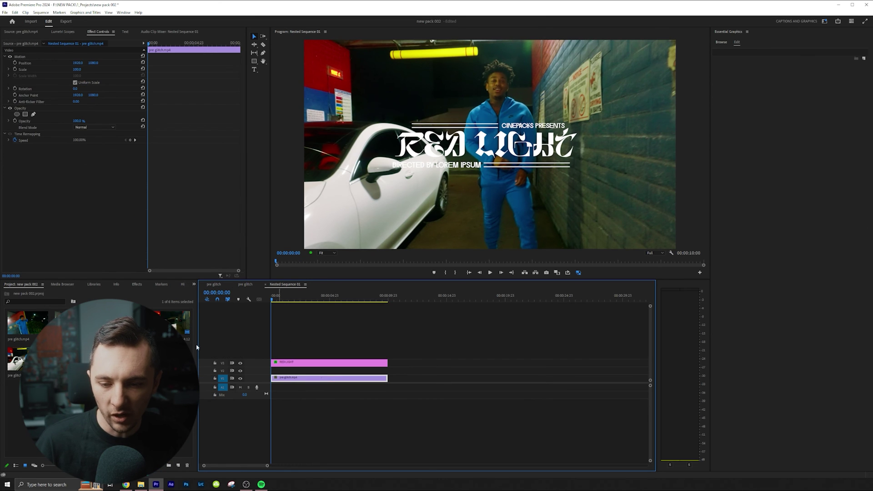
click(240, 378)
click(246, 284)
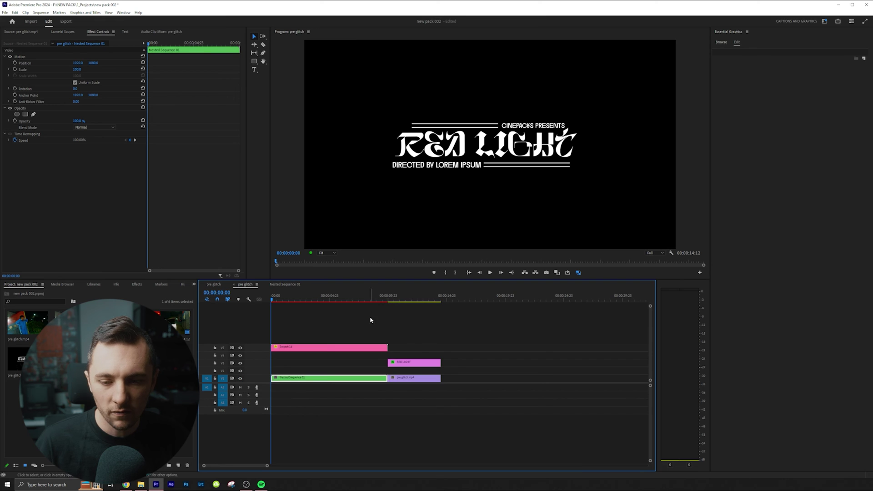
click(327, 297)
drag(327, 297, 329, 297)
key(space)
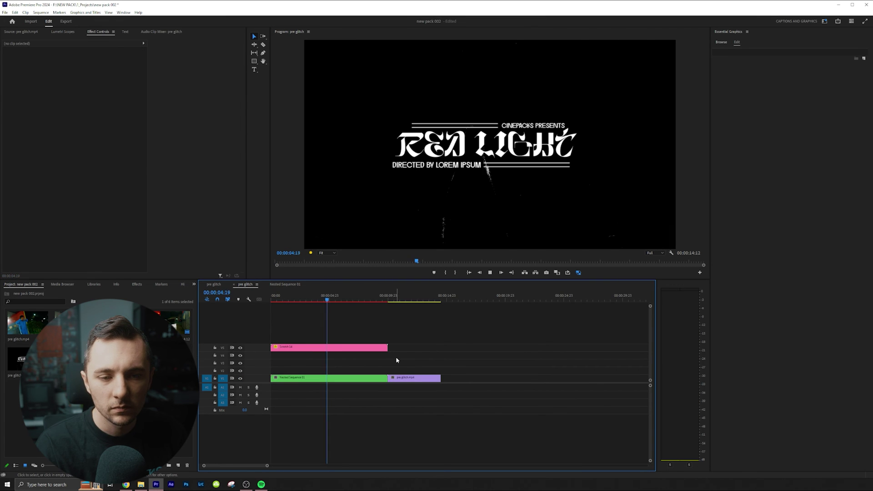
key(space)
Duplicate Scratch 14 after the first and extend pre glitch.mp4 to match its end.
click(357, 350)
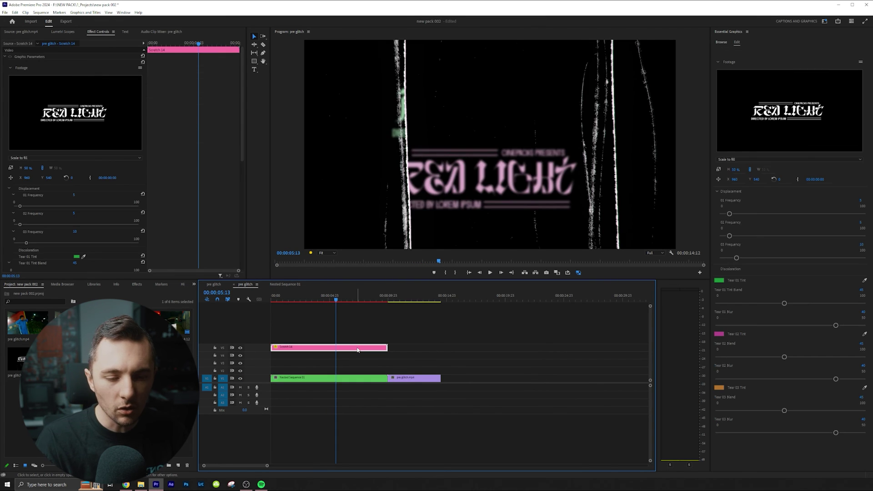
drag(357, 349, 477, 348)
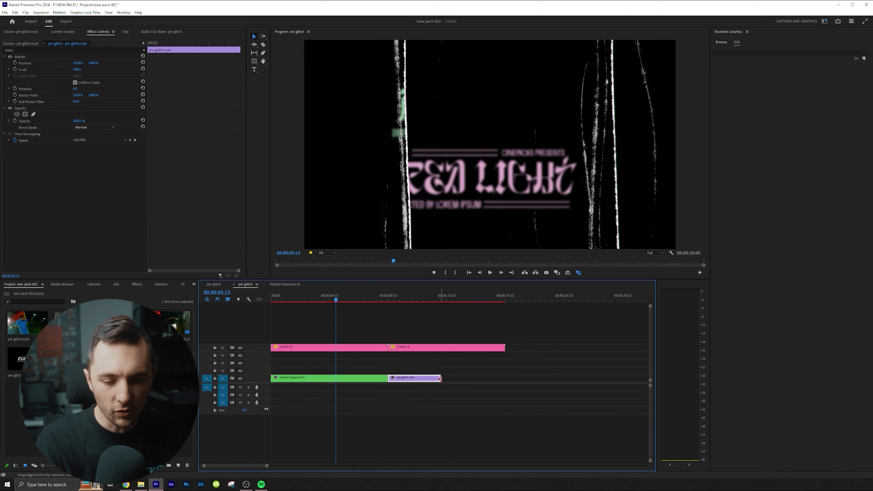
drag(440, 379, 505, 379)
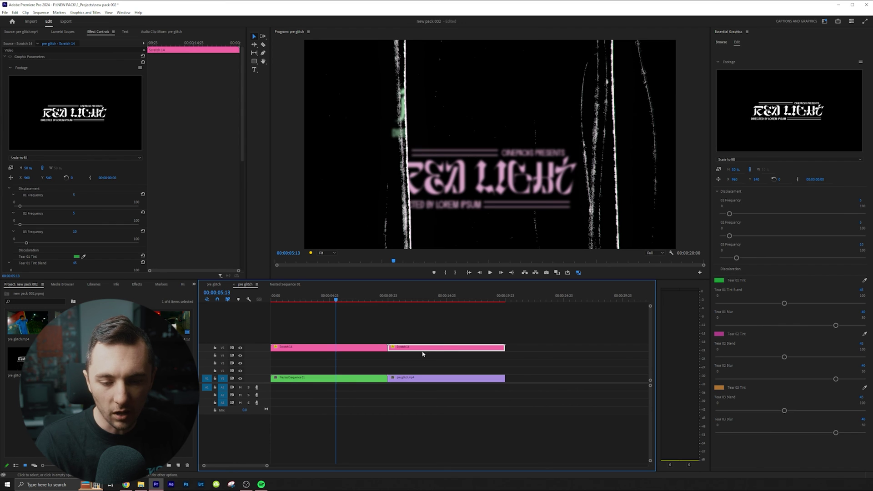
click(371, 347)
On a frame showing the tears, confirm the Tear 01 tint and raise the second tear's blur.
mouse_move(339, 302)
mouse_down()
mouse_move(271, 300)
mouse_move(346, 300)
mouse_up()
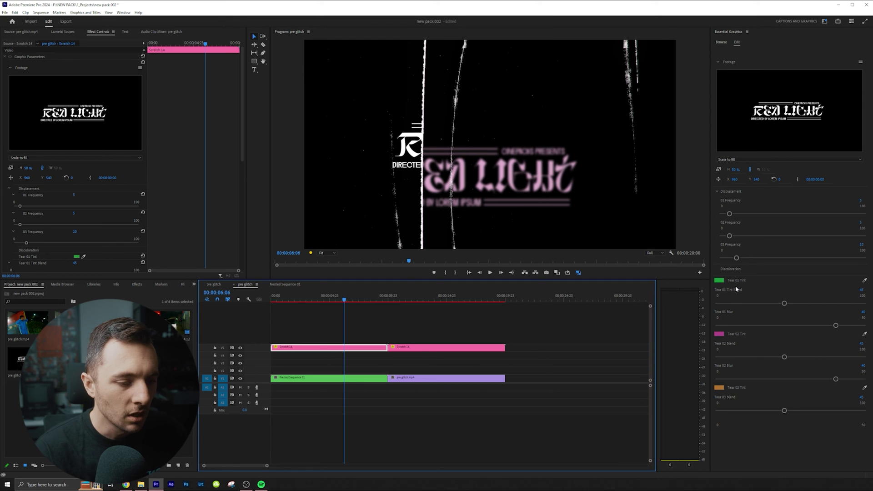
click(723, 281)
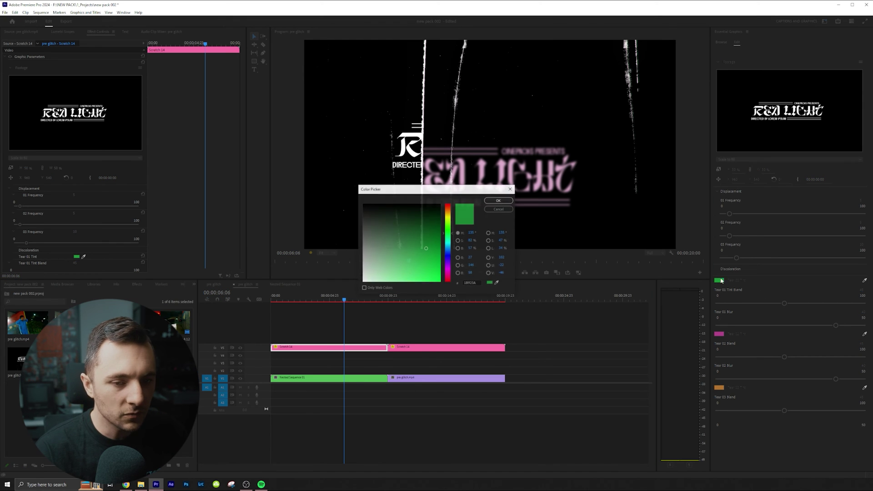
click(492, 202)
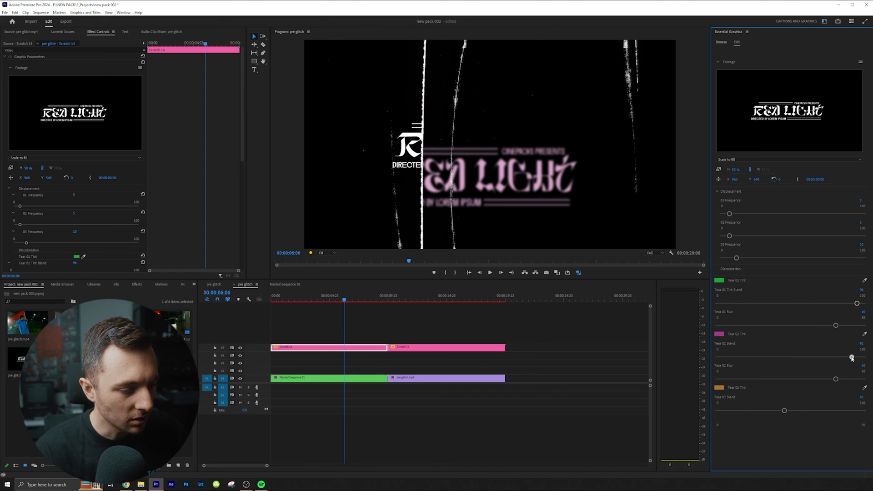
click(851, 379)
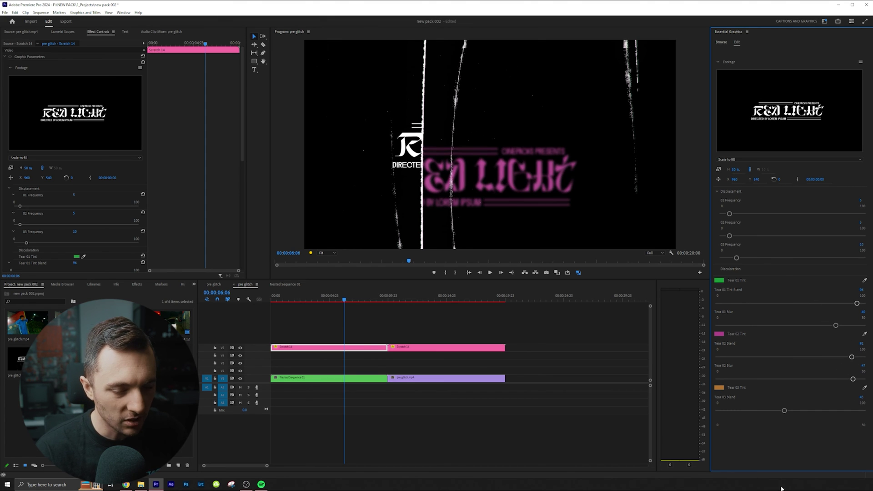